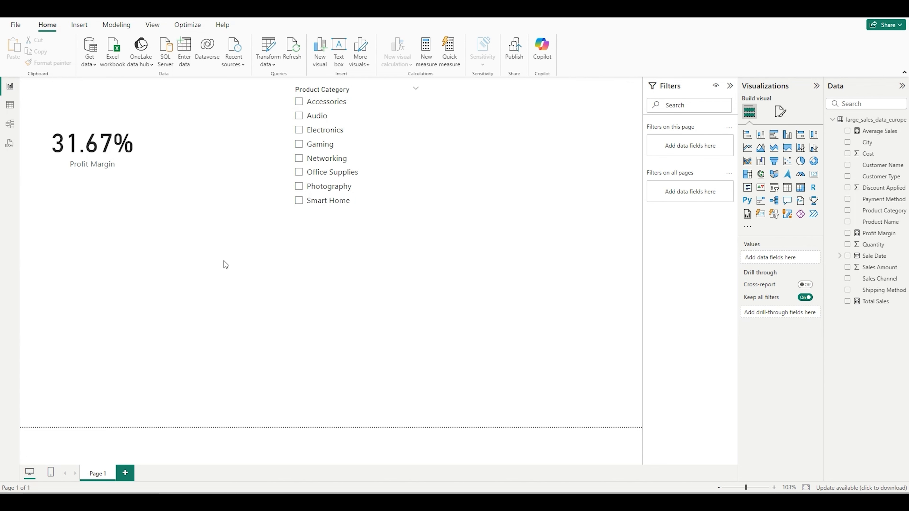
Step: Create a measure named Previous Month Sales and begin its formula with CALCULATE on [Total Sales]
click(114, 28)
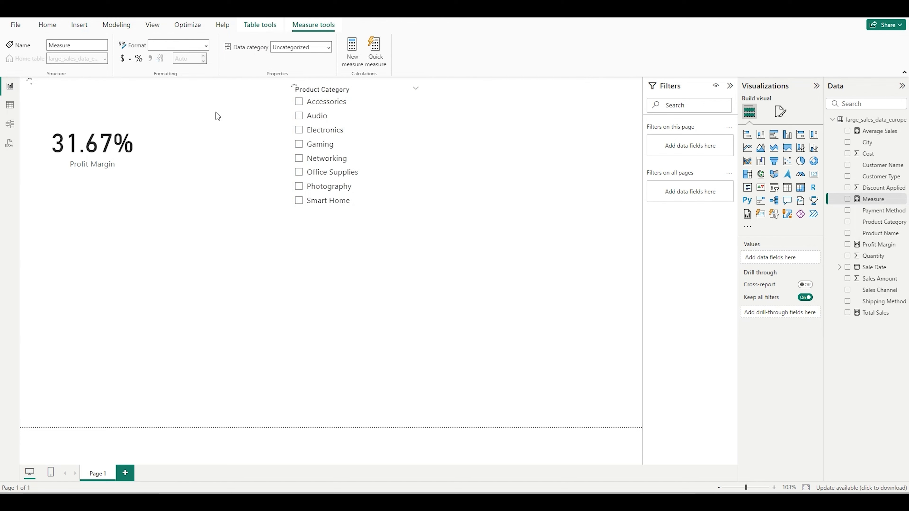
text(Prev)
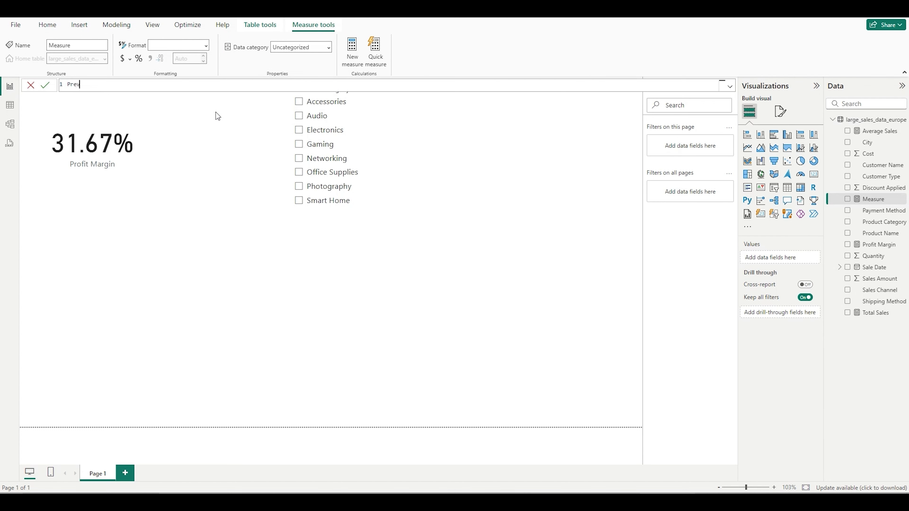
text(ious Month Sales =)
key(shift+Return)
text(CALC)
key(Tab)
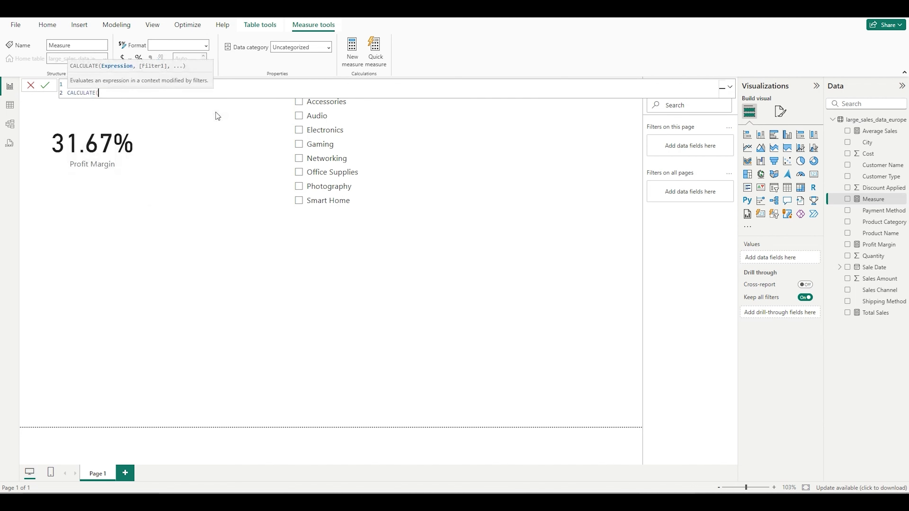
key(shift+Return)
key(Tab)
text([Total Sales])
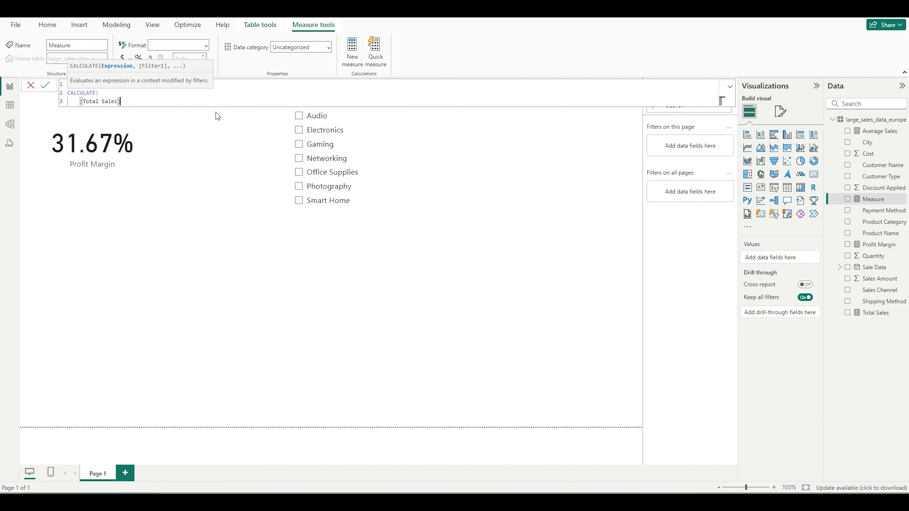
Step: Add a DATEADD filter to the CALCULATE formula, using large_sales_data_europe[Sale Date] as the dates argument
text(,)
key(shift+Return)
text(DATE)
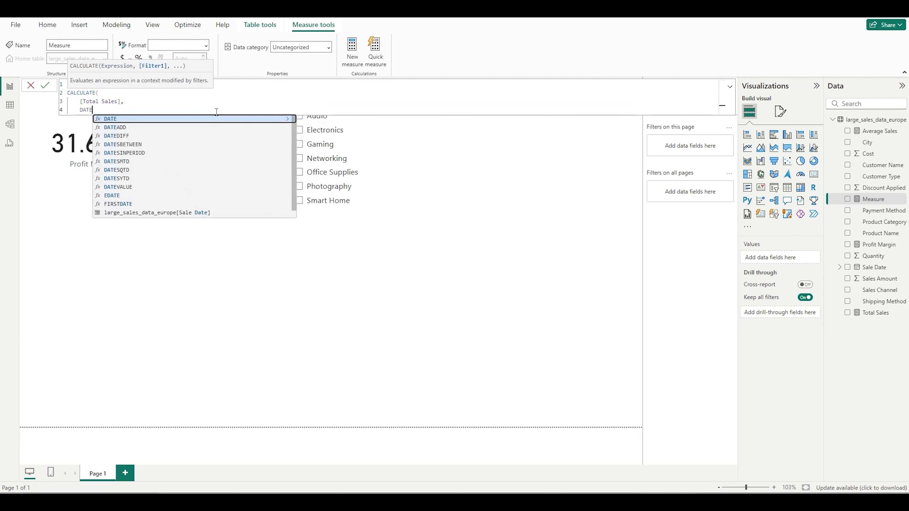
key(Down)
key(Tab)
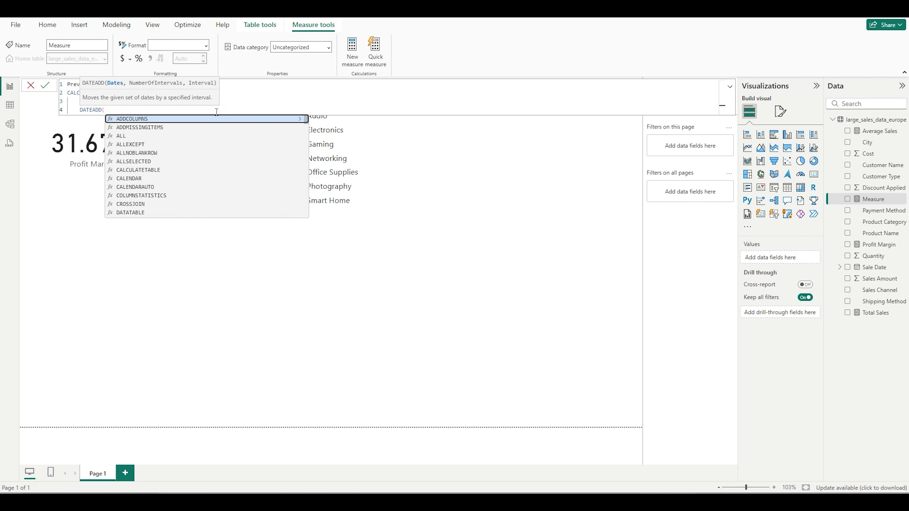
text(l)
key(Down)
key(Down)
key(Down)
key(Down)
key(Down)
key(Down)
key(Down)
key(Down)
key(Down)
key(Down)
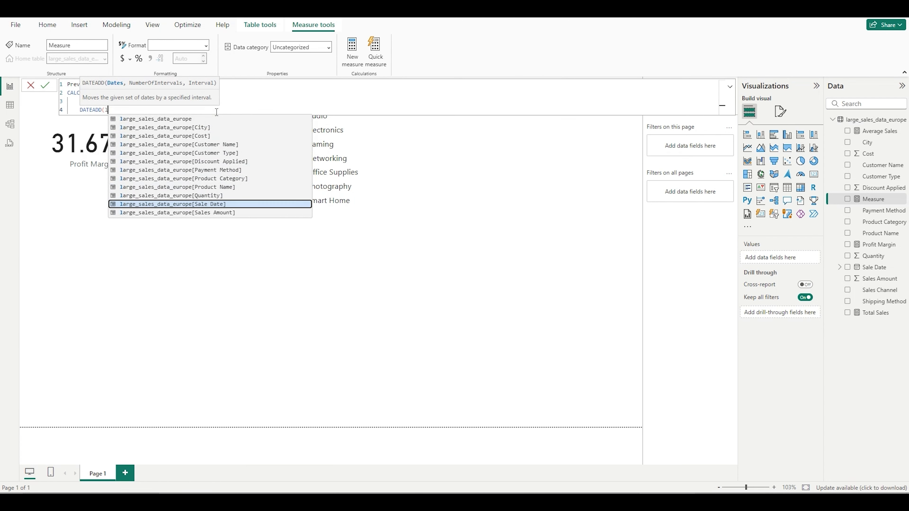
key(Tab)
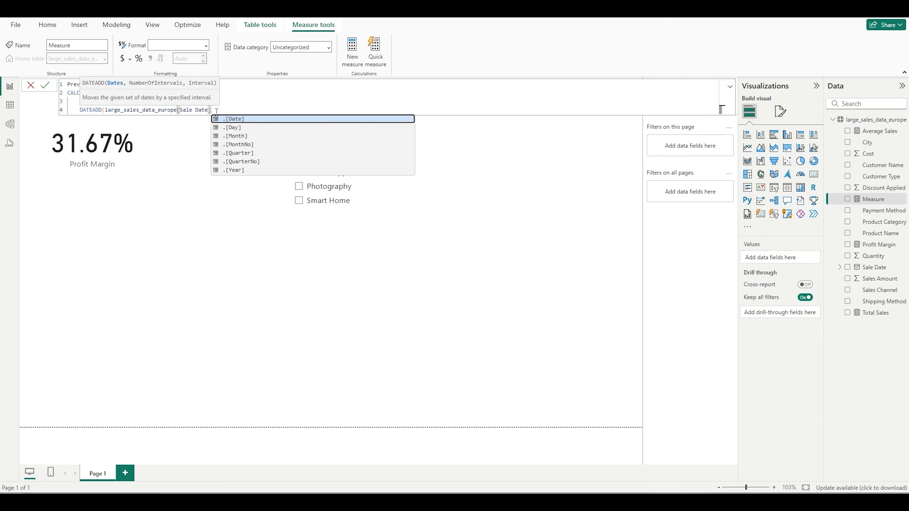
Step: Complete the DATEADD arguments with *1 and MONTH, close both functions and commit the measure
text(,-1)
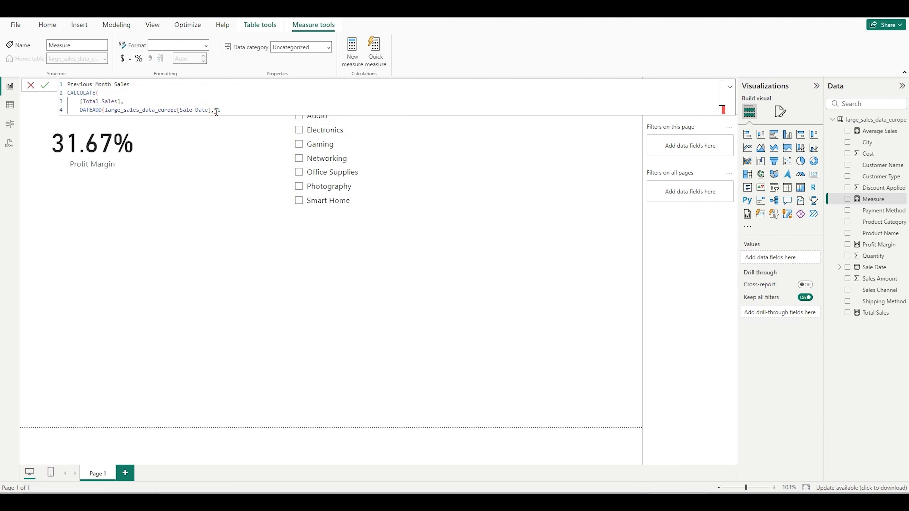
text(,MO)
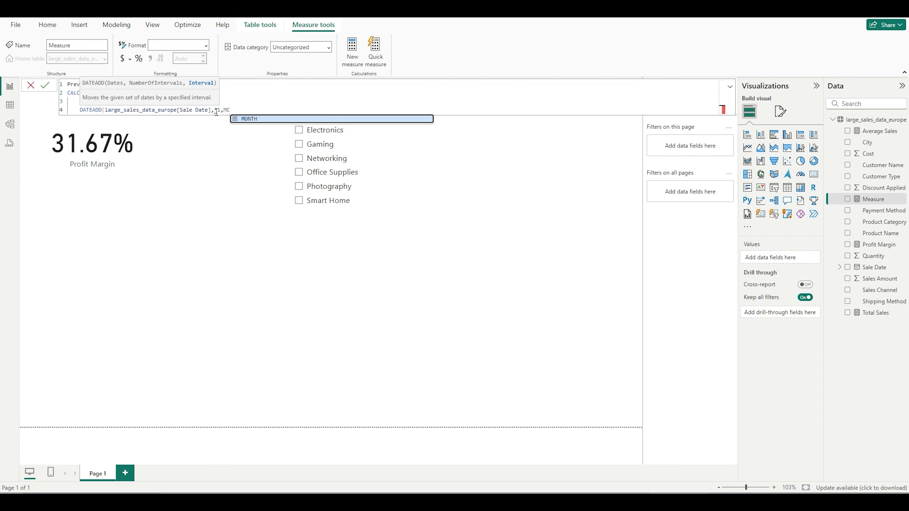
key(Tab)
text())
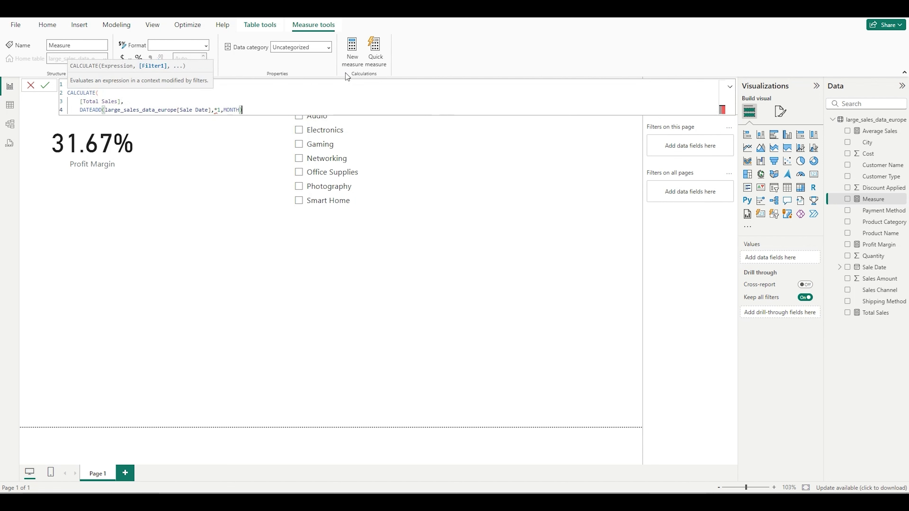
key(Return)
text())
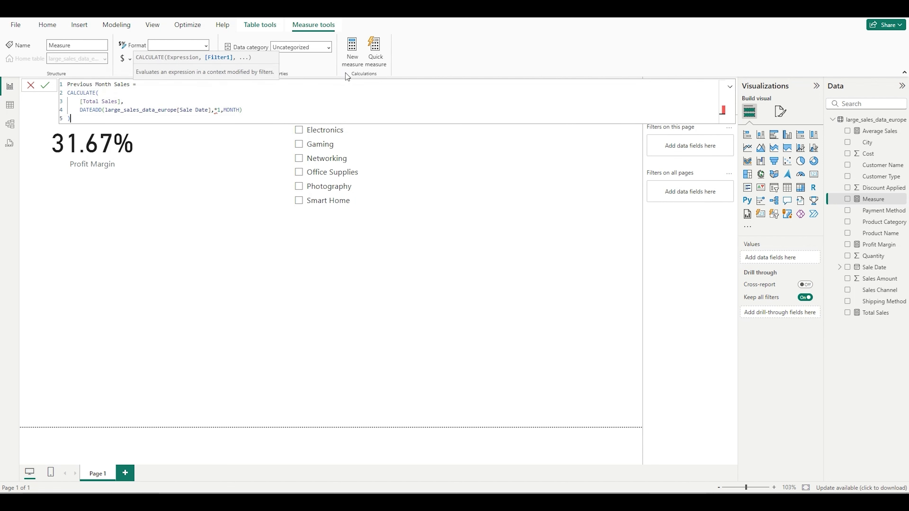
click(45, 85)
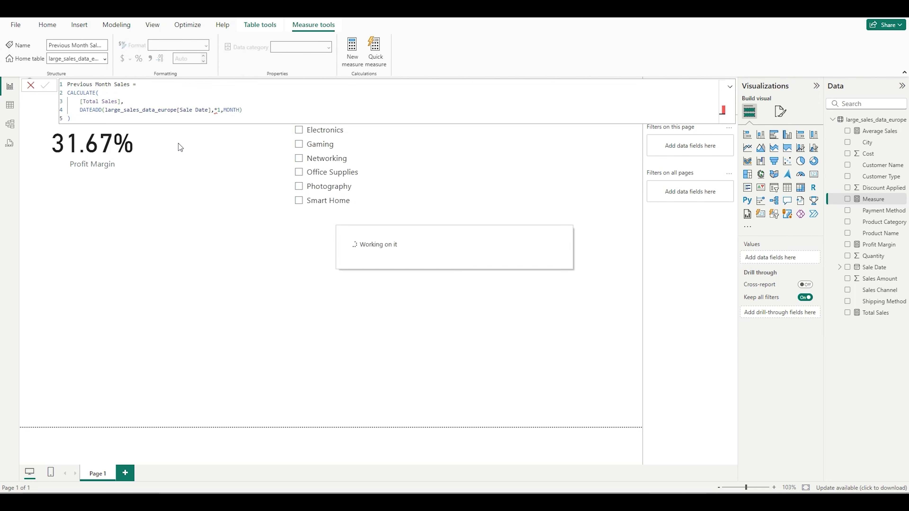
Step: Correct the DATEADD number of intervals to -1 and commit the measure again
click(217, 112)
key(BackSpace)
text(-)
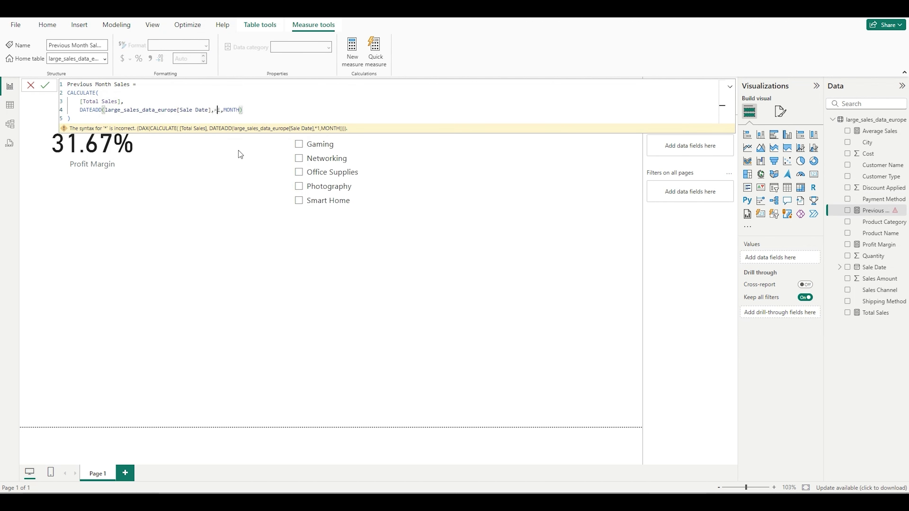
click(47, 83)
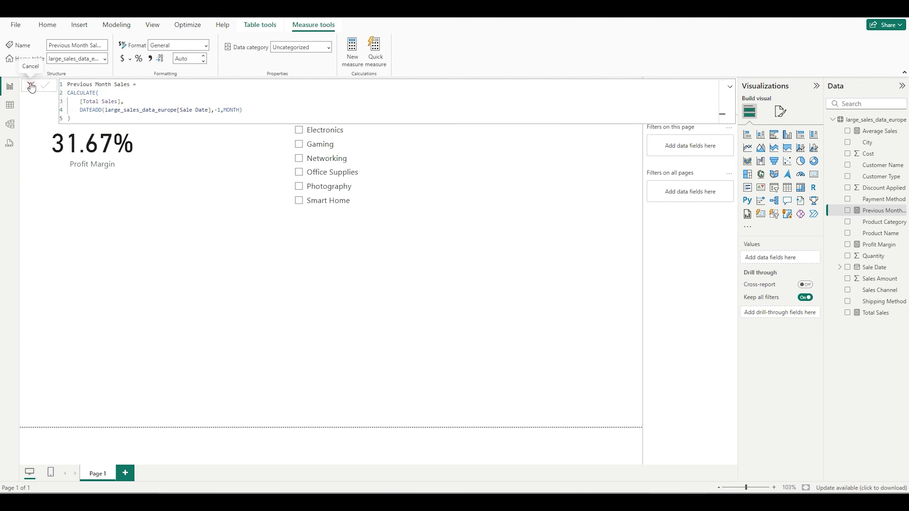
Step: Replace the Profit Margin card's field with the Previous Month Sales measure and deselect the card
click(152, 150)
drag(883, 210, 815, 258)
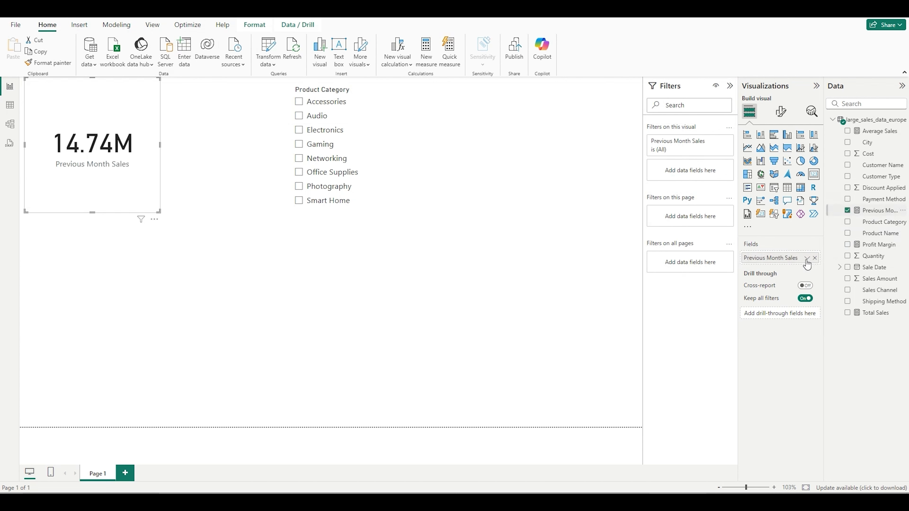
click(425, 217)
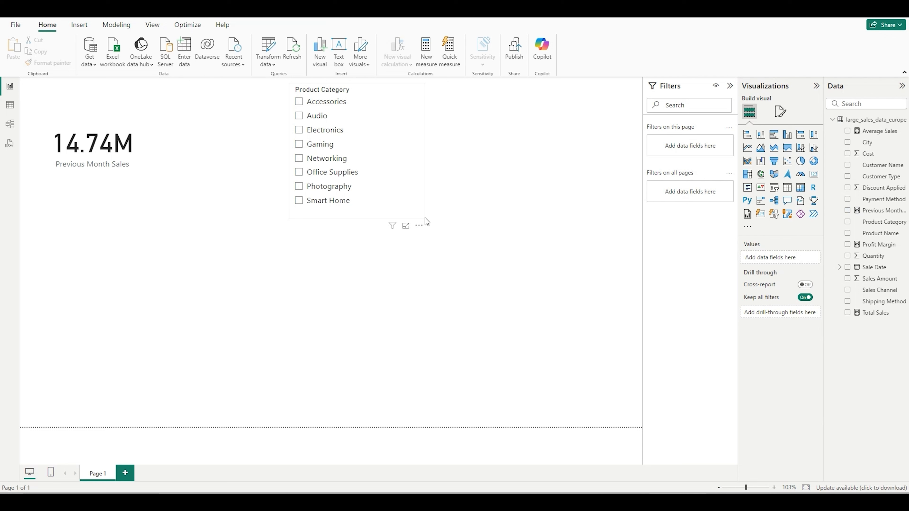
Step: Move the Product Category slicer farther right on the report page, leaving space between it and the card
drag(383, 147, 455, 151)
click(274, 103)
Step: Create a measure named Same Month Last Year and begin its formula with CALCULATE on [Total Sales]
click(116, 24)
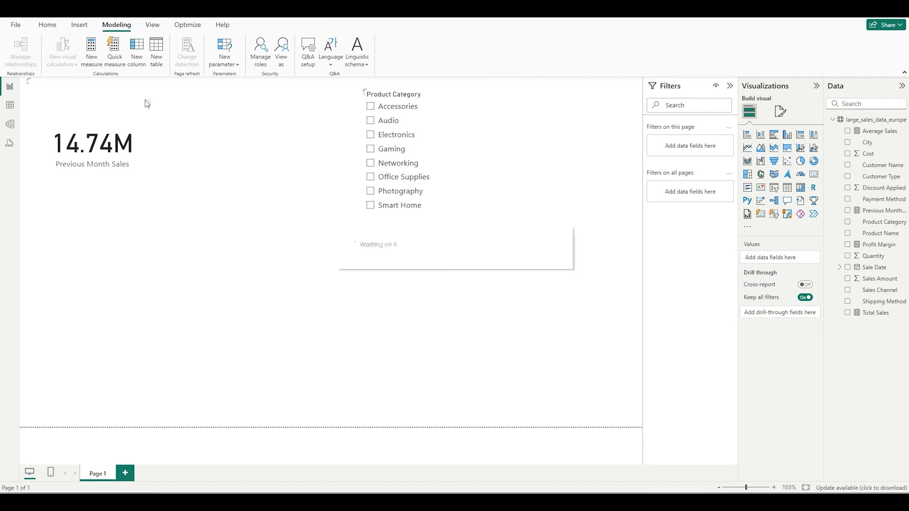
text(Same)
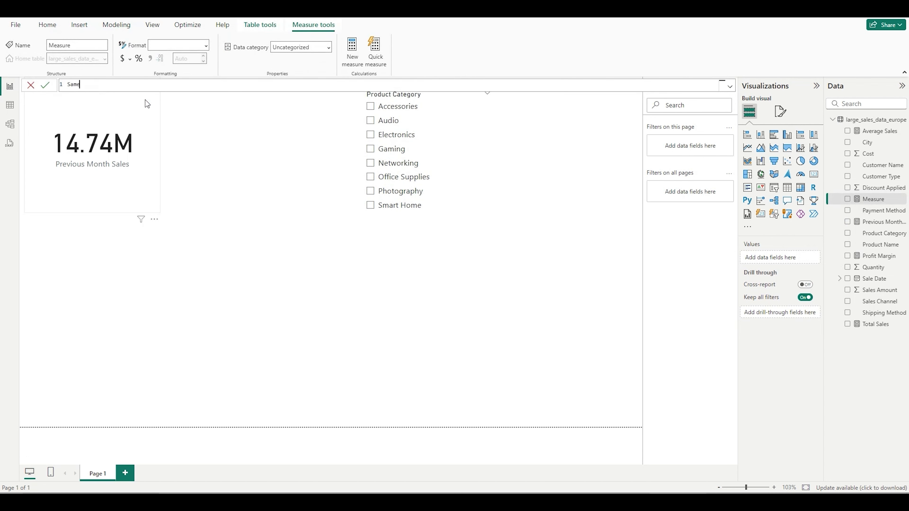
text( Month Last Year =)
key(shift+Return)
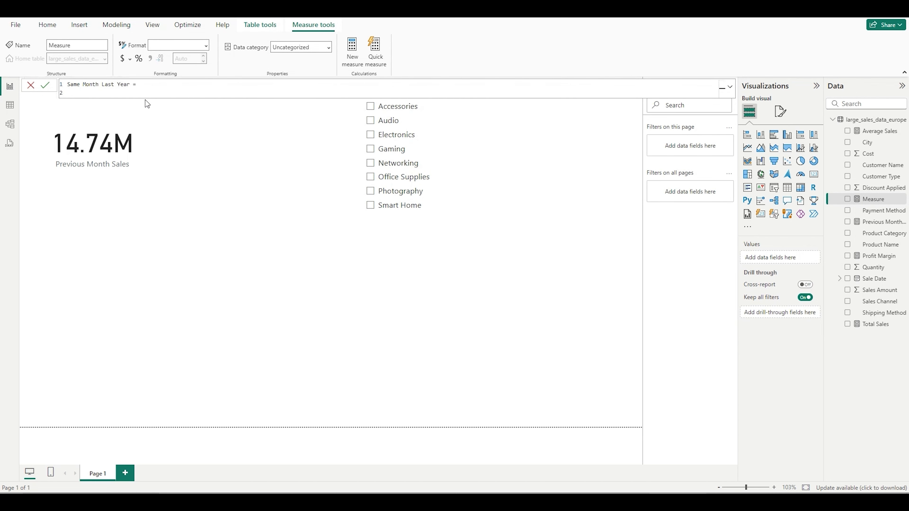
text(CALC)
key(Tab)
key(shift+Return)
text([)
key(Down)
key(Down)
key(Tab)
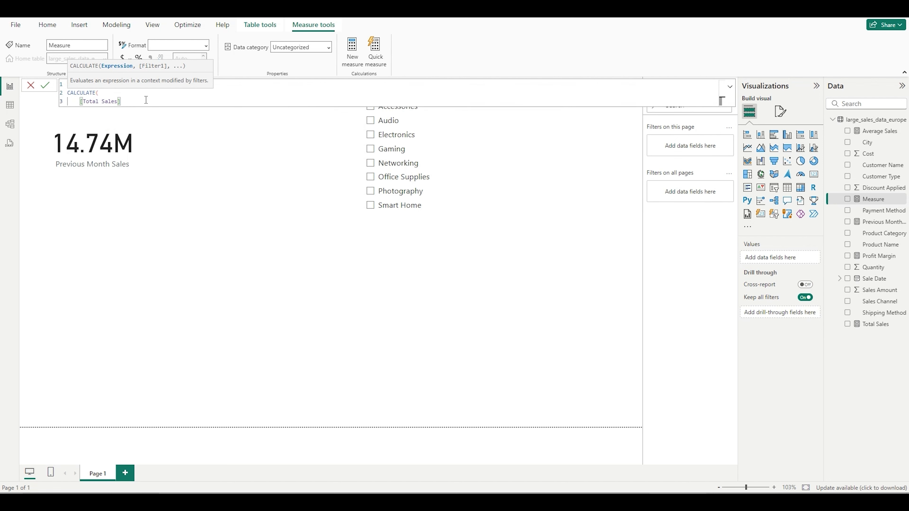
Step: Add a SAMEPERIODLASTYEAR filter on large_sales_data_europe[Sale Date] to the Same Month Last Year formula
text(,)
key(shift+Return)
text(SAME)
key(Tab)
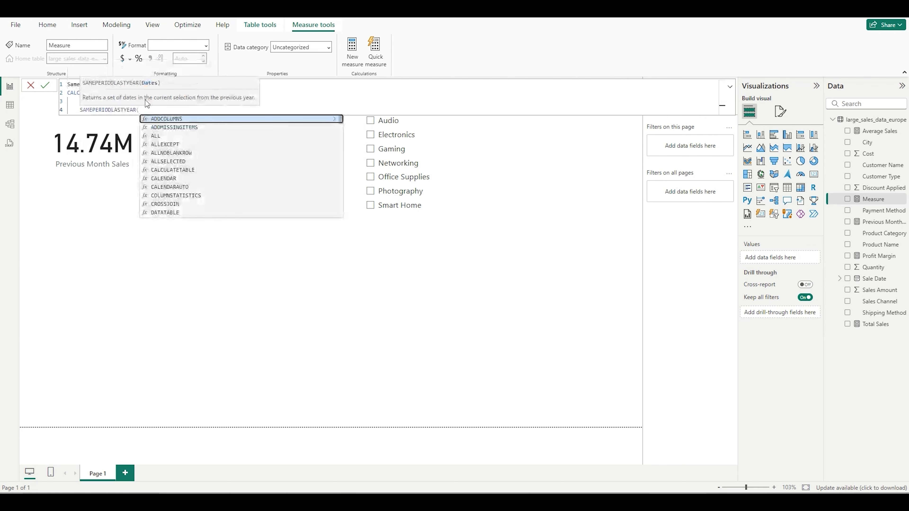
text(l)
key(Down)
key(Down)
key(Down)
key(Down)
key(Down)
key(Down)
key(Down)
key(Down)
key(Down)
key(Tab)
Step: Close both functions in the Same Month Last Year formula, commit the measure and close the formula editor
text())
key(shift+Return)
text())
key(ctrl+Home)
text(Same Month Last Year =)
click(45, 85)
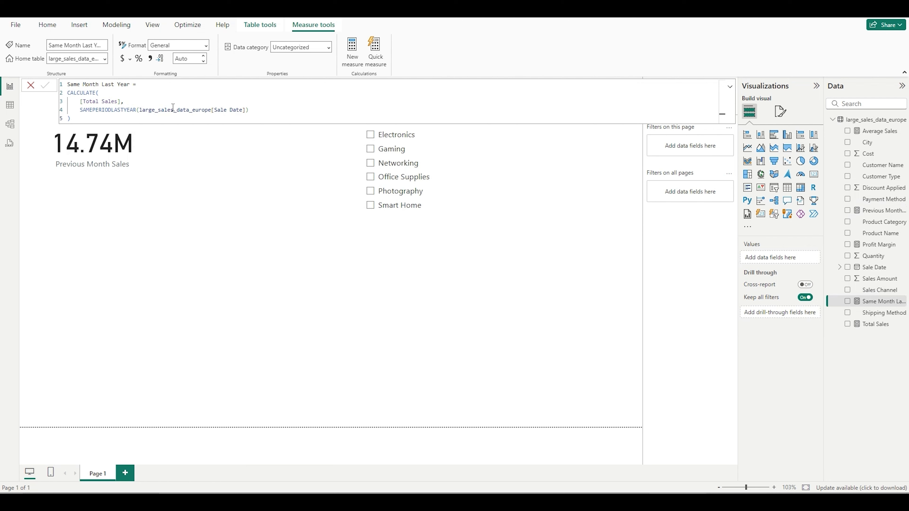
click(32, 86)
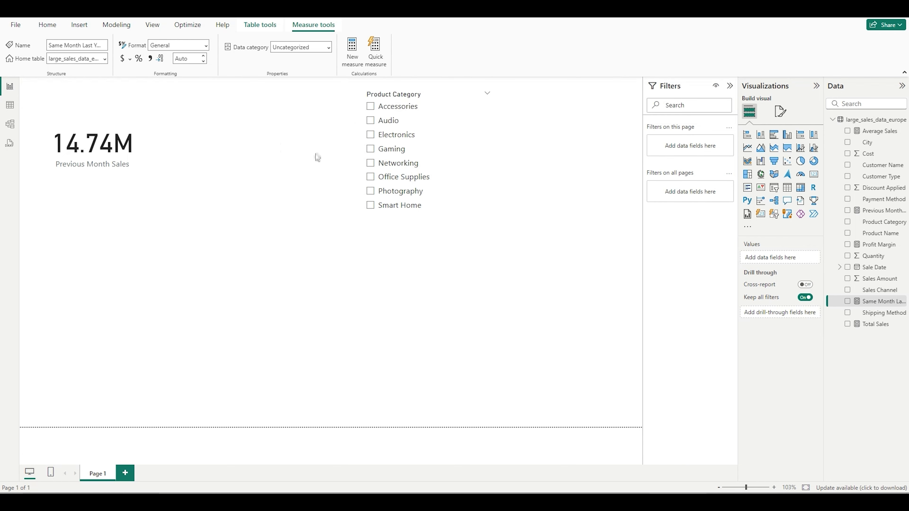
Step: Add a card between the existing card and the slicer, showing the Same Month Last Year measure
click(814, 174)
drag(103, 293, 291, 156)
drag(865, 306, 781, 258)
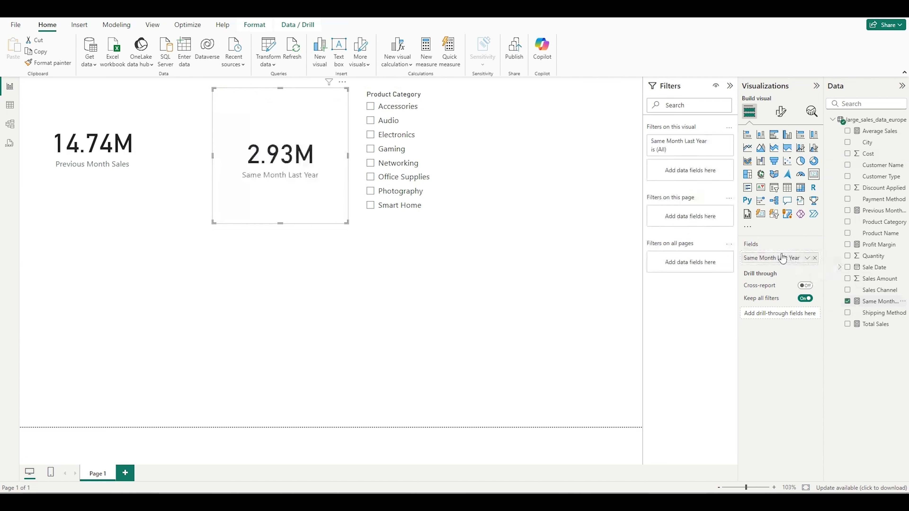
click(333, 319)
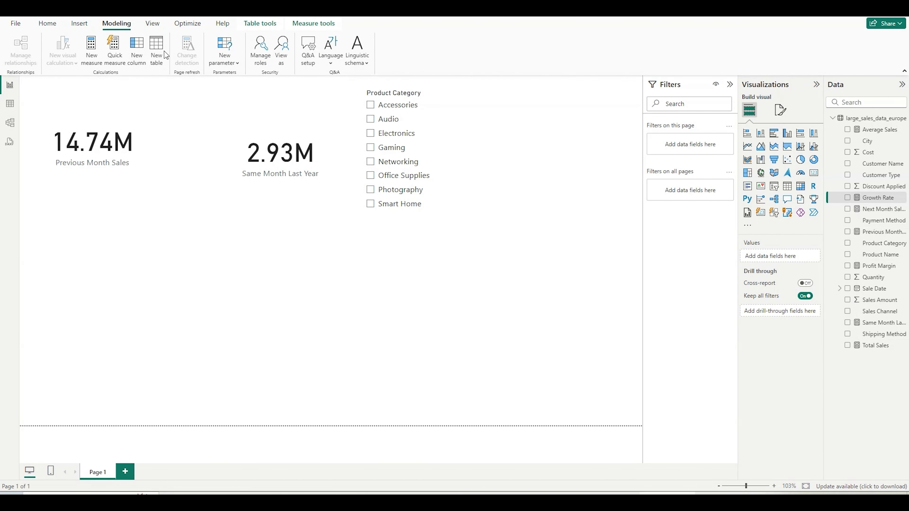
Step: Create a measure named Performance Status and begin its formula with SWITCH on TRUE()
key(Escape)
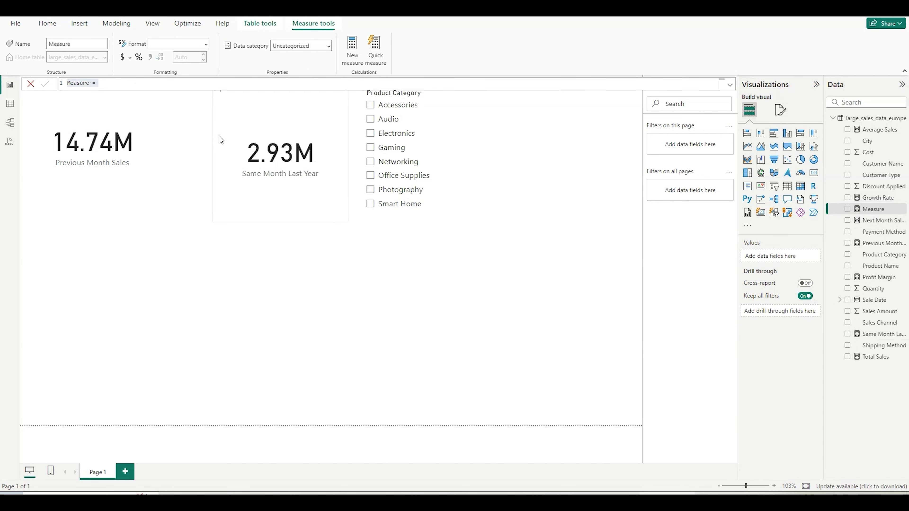
text(Performance Status =)
key(Return)
text(SWITCH()
key(Return)
text(TRUE())
key(Return)
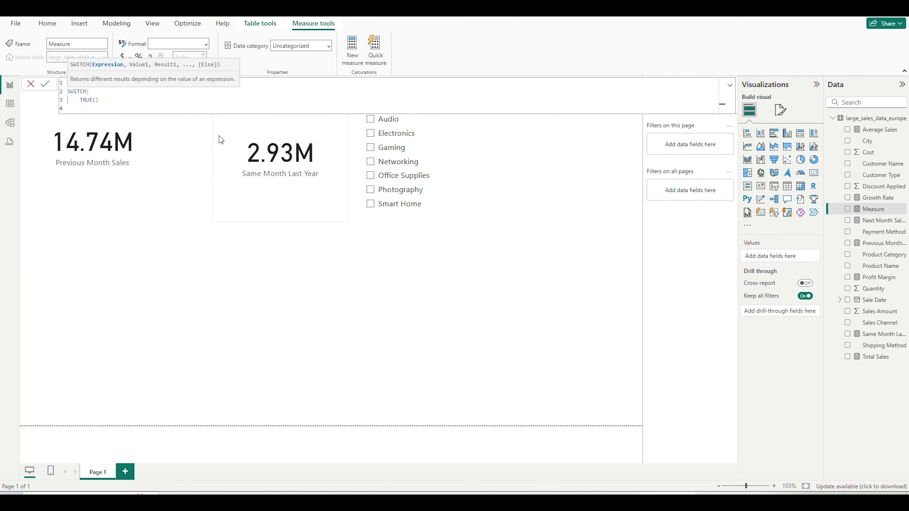
text(,[Gro)
key(BackSpace)
key(BackSpace)
key(BackSpace)
key(BackSpace)
key(BackSpace)
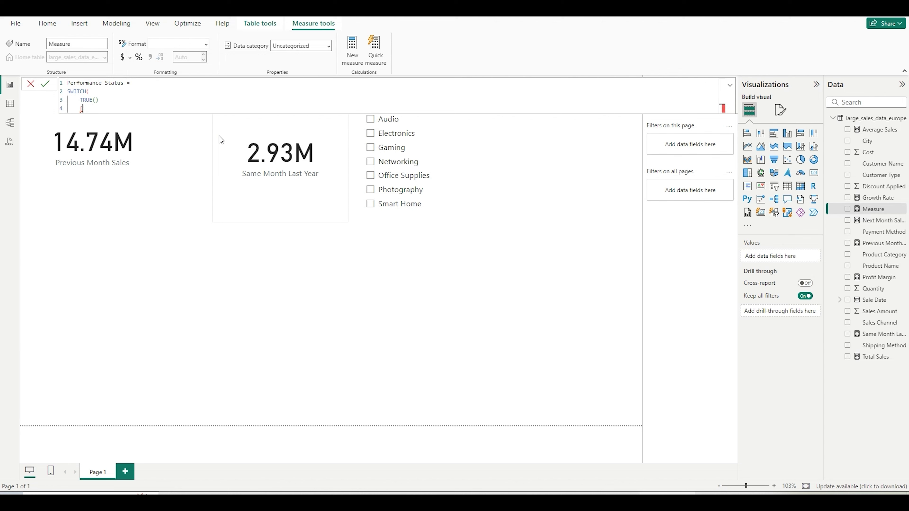
Step: Add the first SWITCH condition after TRUE(), returning "High Performance" when [Growth Rate]>0.1
text(,)
key(Return)
text(G)
key(Down)
key(Up)
key(Up)
key(Tab)
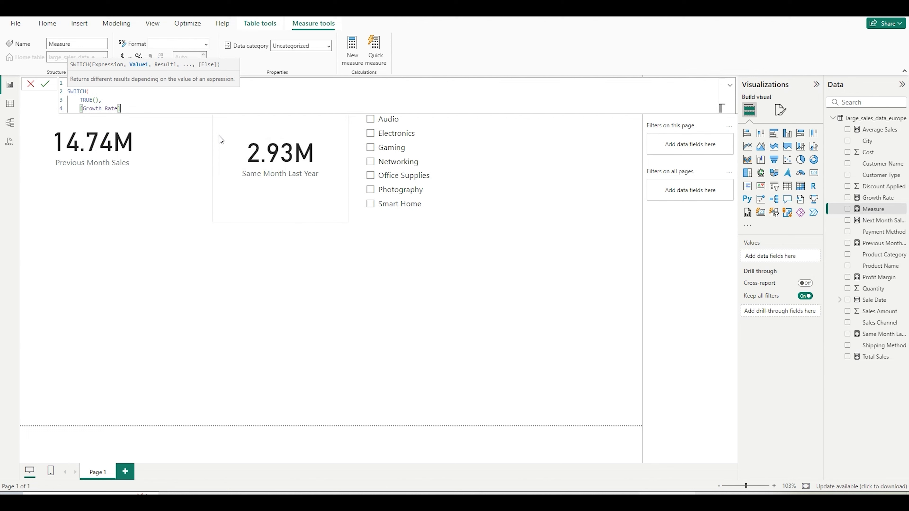
text(>0.1,"High Performance",)
key(shift+Return)
Step: Add a second SWITCH condition returning "Normal Performance" when [Growth Rate]>0
text([Growth Rate])
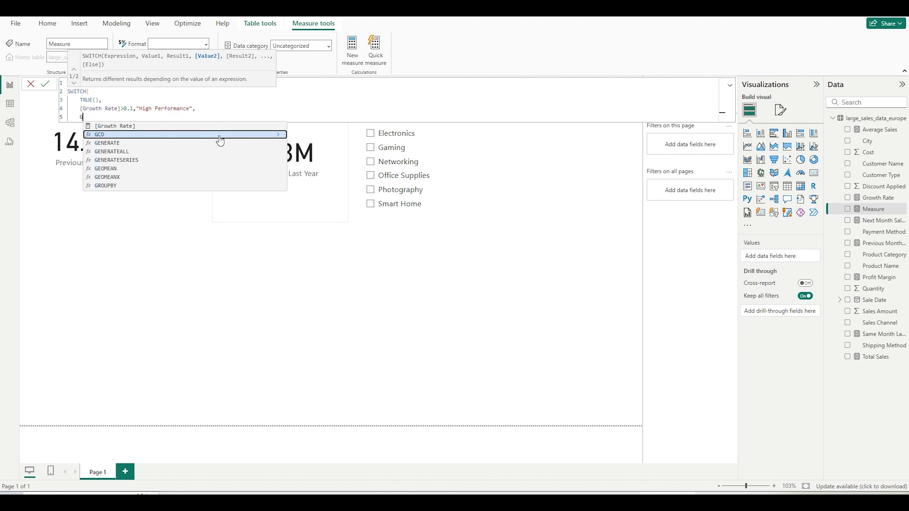
text(>0,")
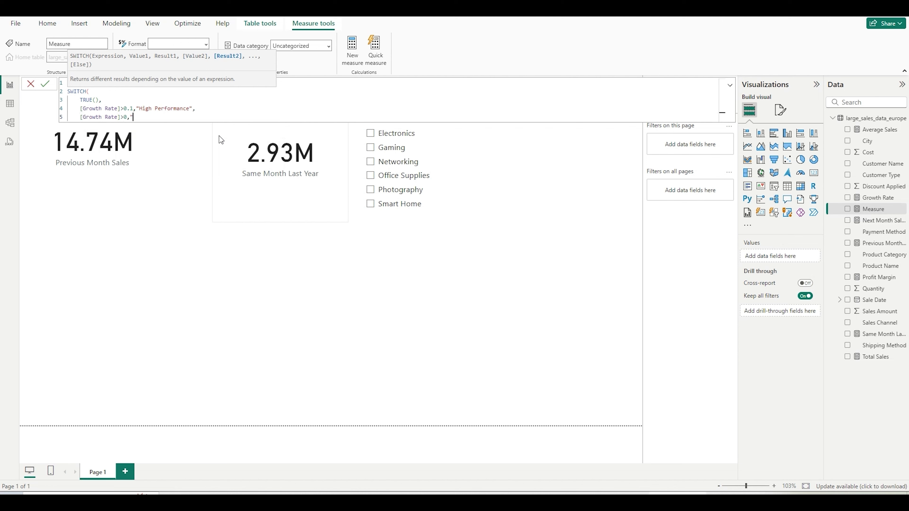
text(Normal Performance",)
Step: Add "Underperformance" as the SWITCH fallback, close the function, commit the Performance Status measure and close the formula editor
key(Return)
text("Underperformance")
key(Return)
text())
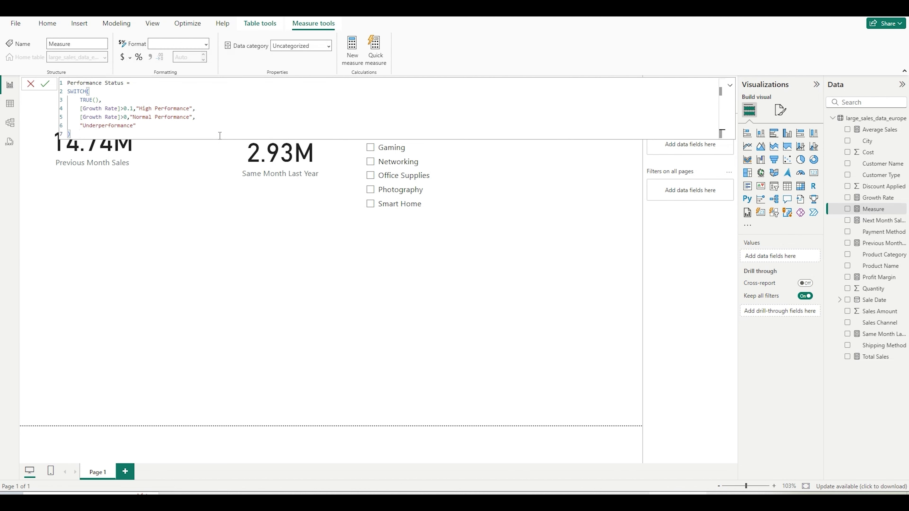
click(45, 85)
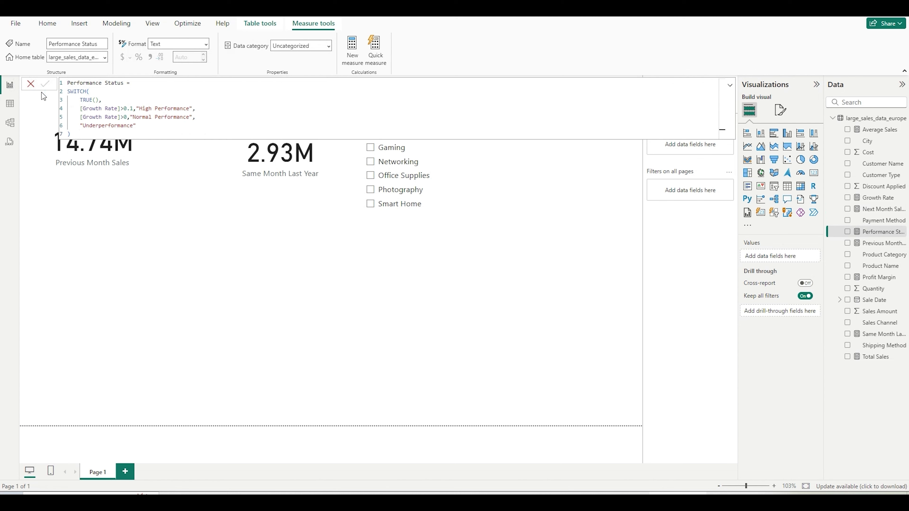
click(31, 85)
Step: Replace the field in the Same Month Last Year card with the Performance Status measure
click(272, 194)
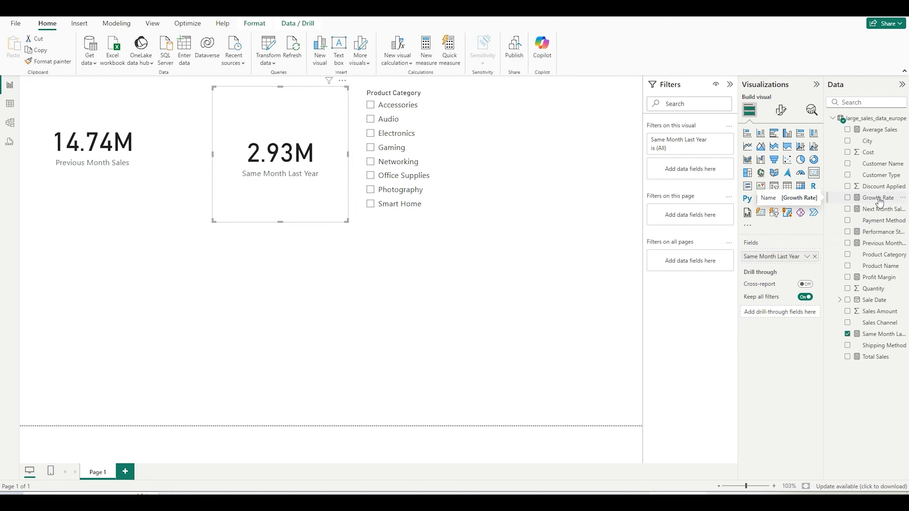
drag(882, 232, 780, 256)
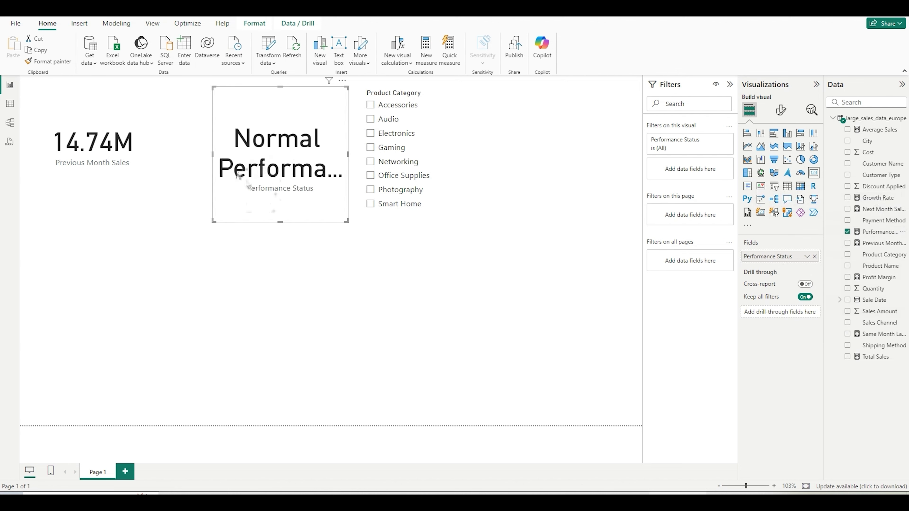
click(332, 284)
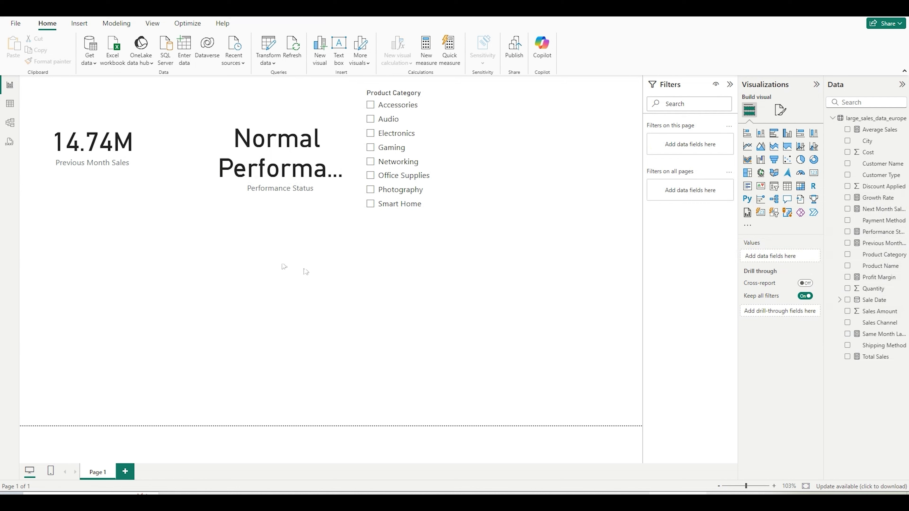
click(116, 26)
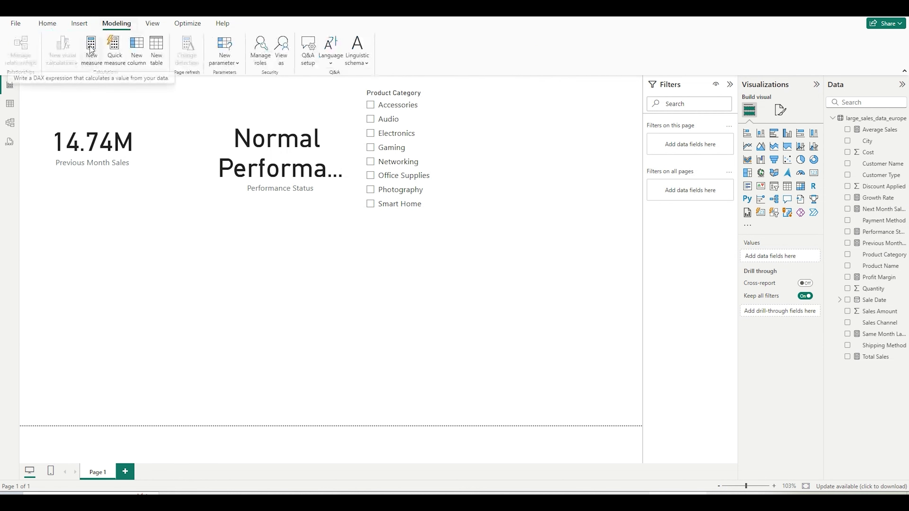
click(91, 50)
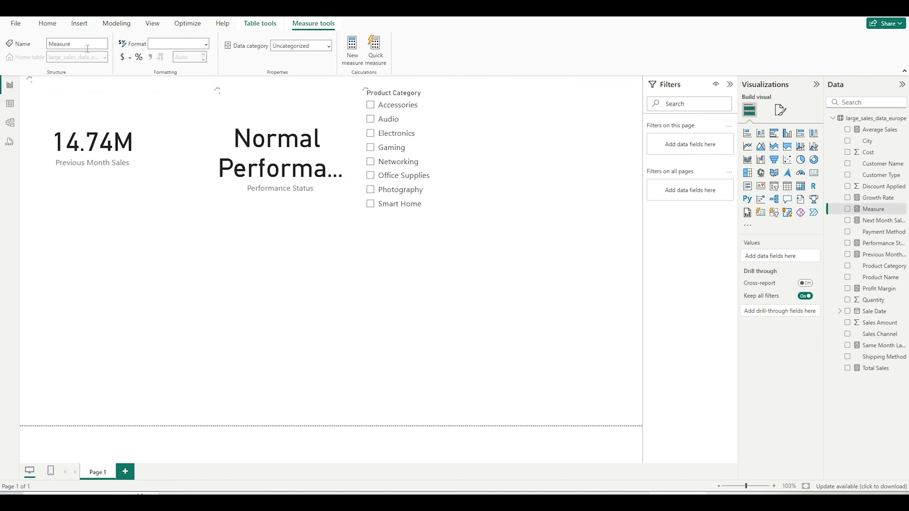
click(171, 95)
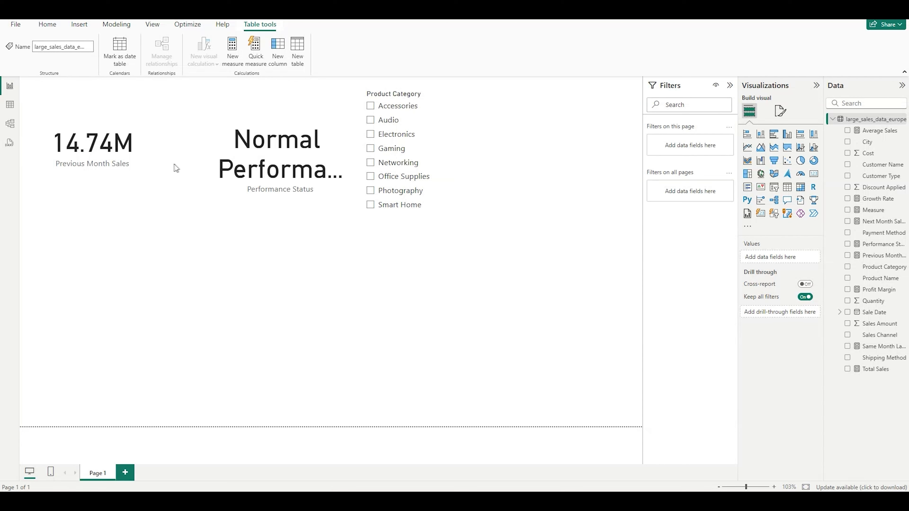
Step: Create a measure named Sales Rank and begin its formula with RANKX
click(116, 24)
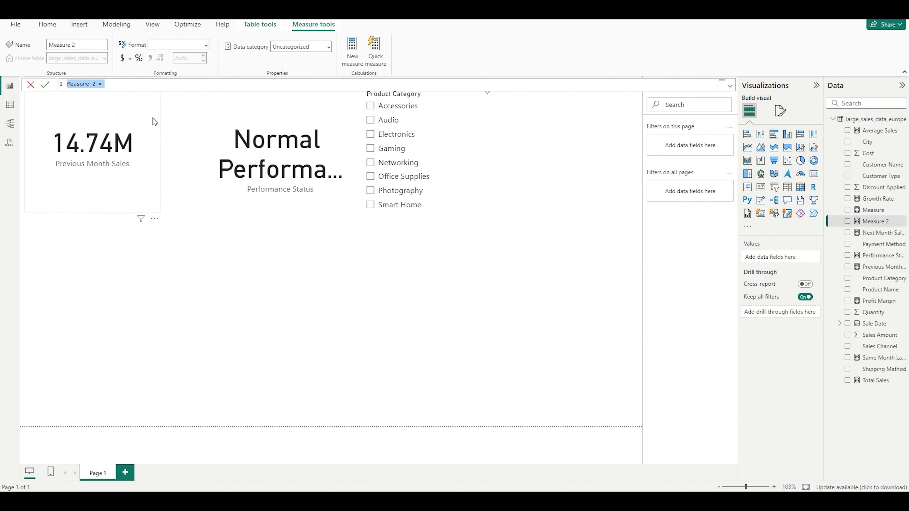
text(Sales Rank =)
key(shift+Return)
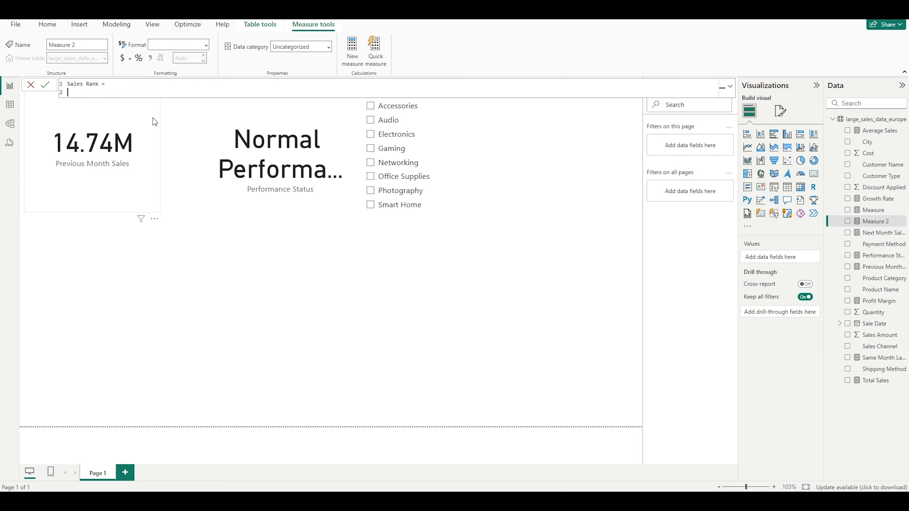
text(RANKX()
key(shift+Return)
Step: Enter ALL(large_sales_data_europe[Product Name]) as the RANKX table argument, followed by a comma
text(ALL)
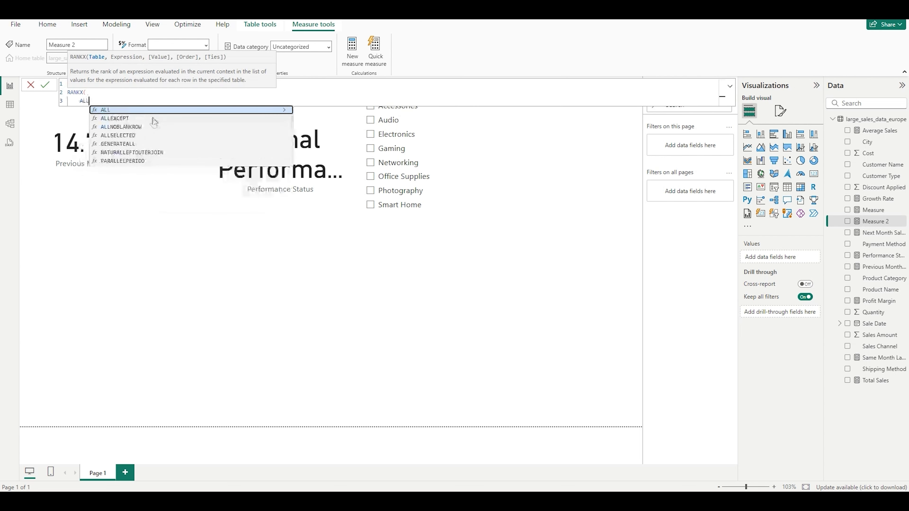
text((l)
key(Down)
key(Down)
key(Down)
key(Down)
key(Down)
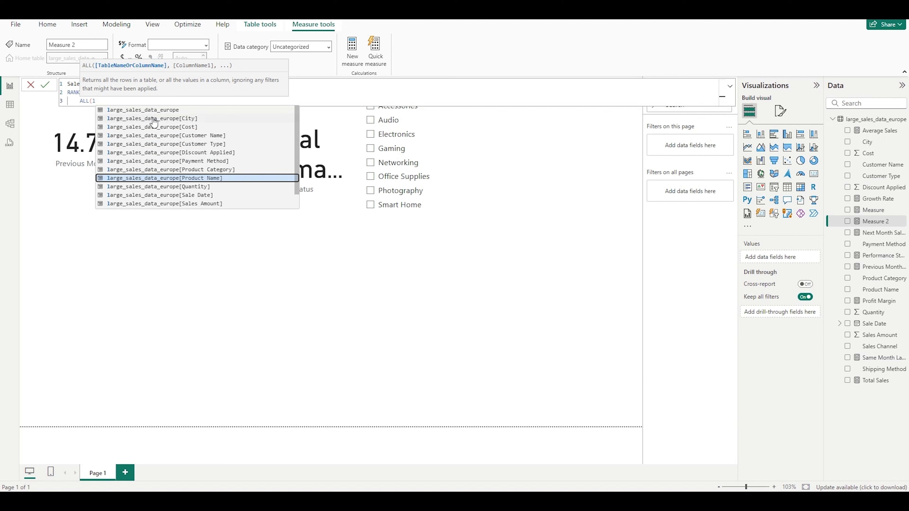
key(Tab)
text())
key(shift+Return)
text(,)
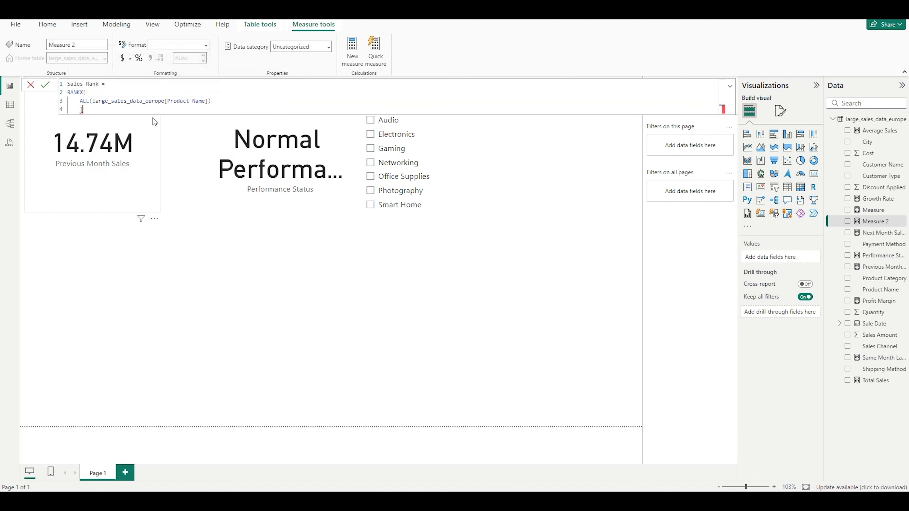
key(BackSpace)
key(BackSpace)
text(,)
Step: Add [Total Sales] as the RANKX expression and leave the optional value argument empty
key(shift+Return)
text([To)
key(Tab)
text(,)
key(shift+Return)
text(,)
key(shift+Return)
Step: Set the RANKX order to DESC and ties to Dense, then commit the Sales Rank measure and close the formula editor
text(DESC,)
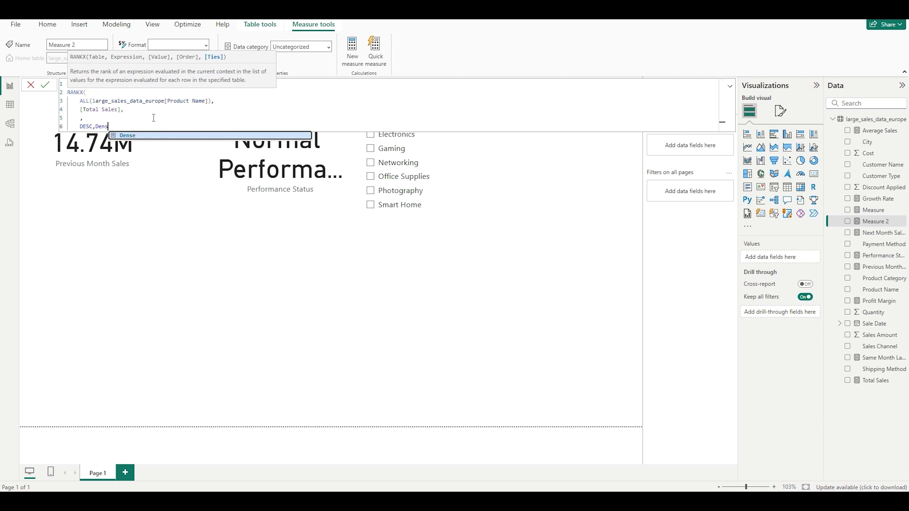
key(shift+Return)
key(Tab)
key(shift+Return)
text())
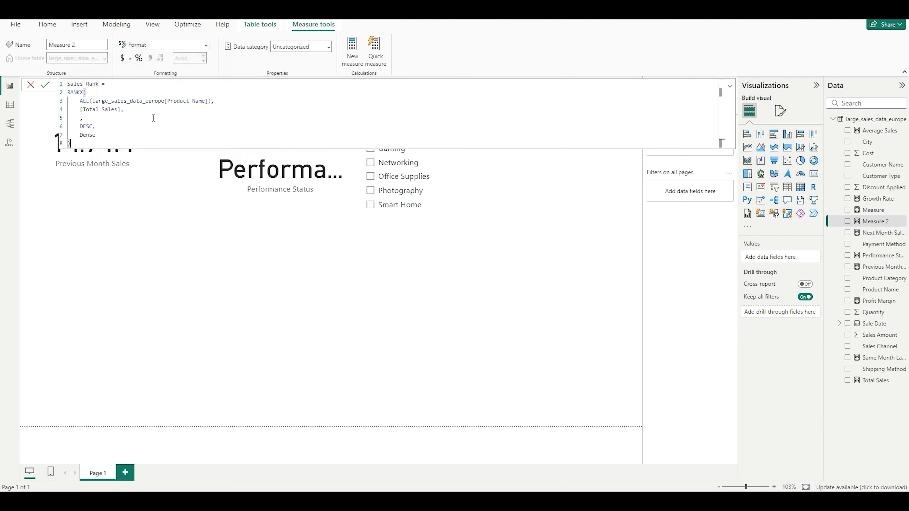
click(45, 86)
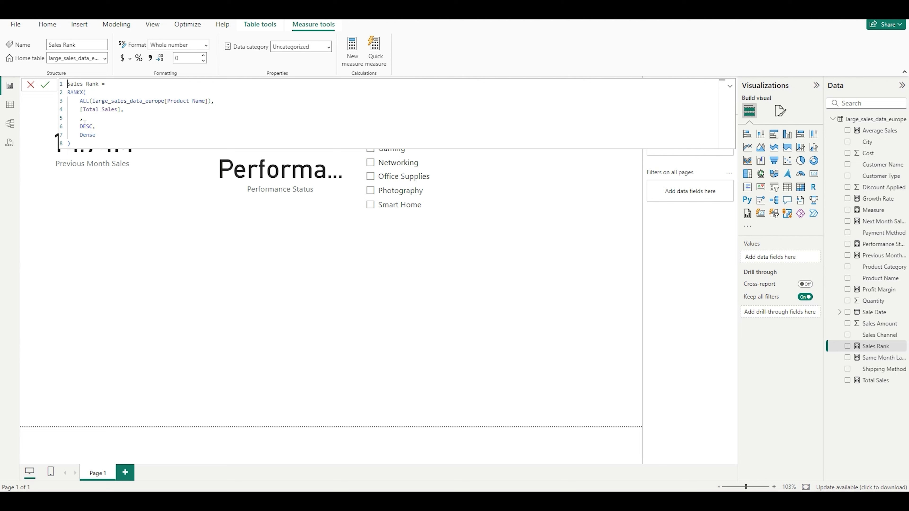
click(31, 85)
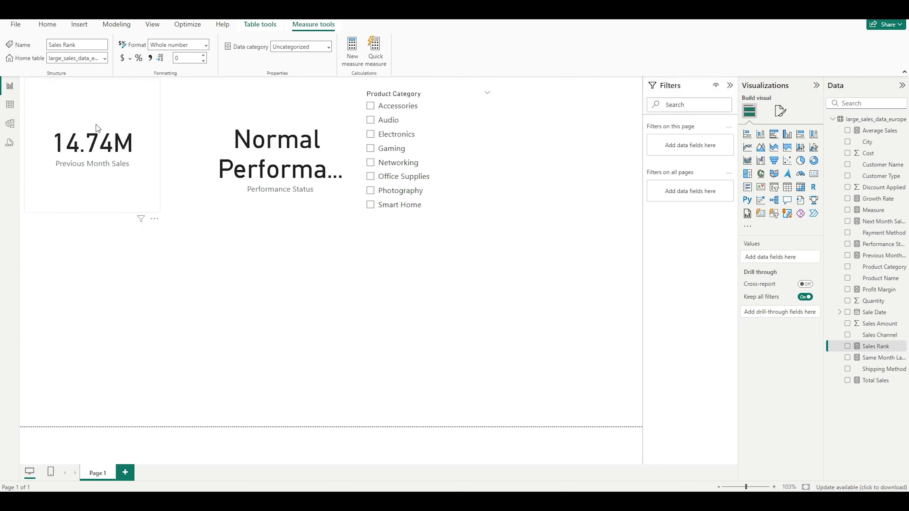
Step: Replace the Previous Month Sales card's field with Sales Rank and turn it into a pie chart with Product Name as legend
click(128, 114)
drag(876, 346, 766, 267)
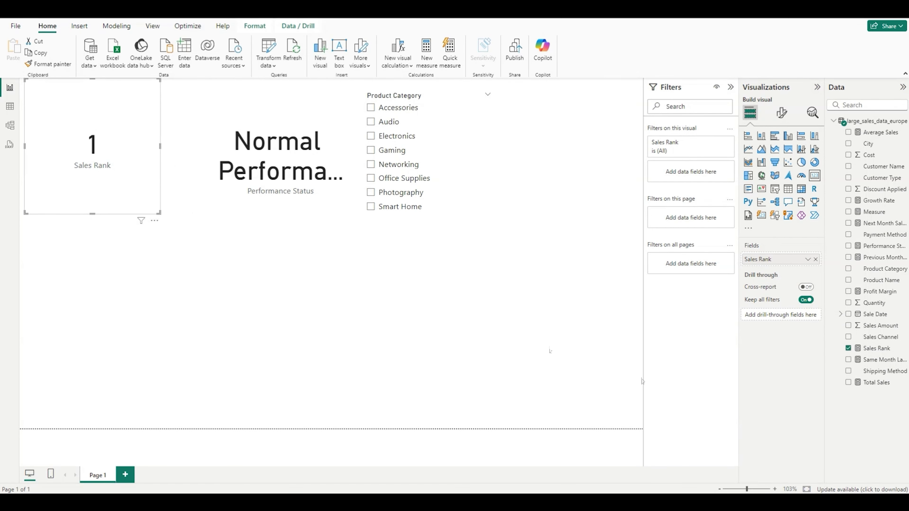
click(802, 162)
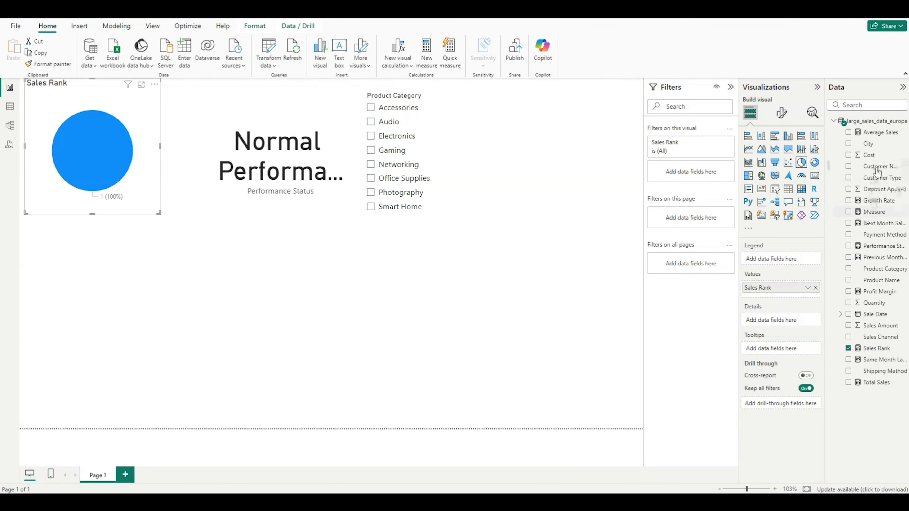
drag(883, 280, 773, 259)
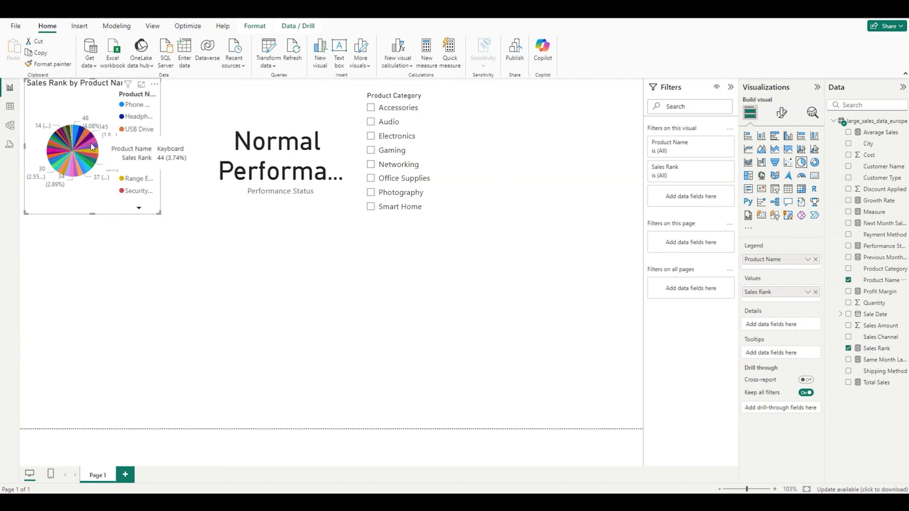
mouse_move(74, 141)
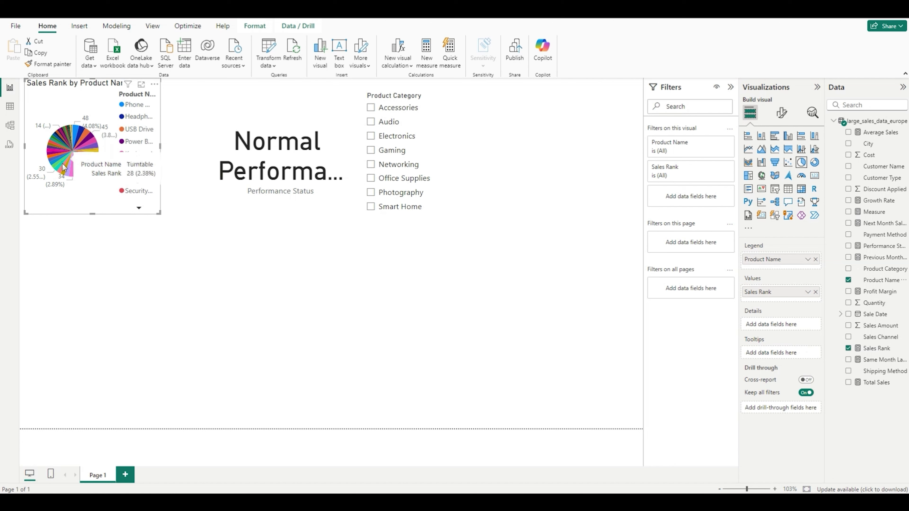
Step: Convert the Sales Rank pie chart into a table and look through the product ranks
click(789, 189)
scroll(88, 122, down, 8)
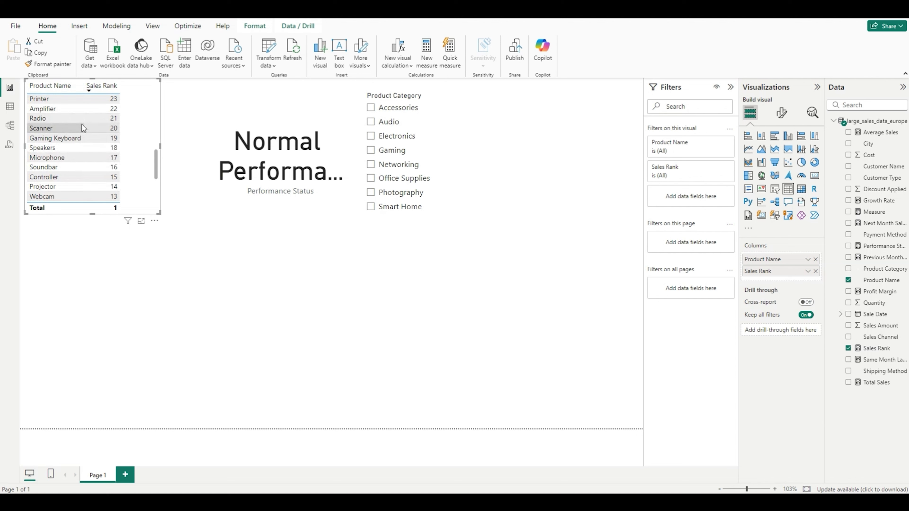
Step: Create a measure named Previous Month Sales and begin its formula with CALCULATE
click(116, 25)
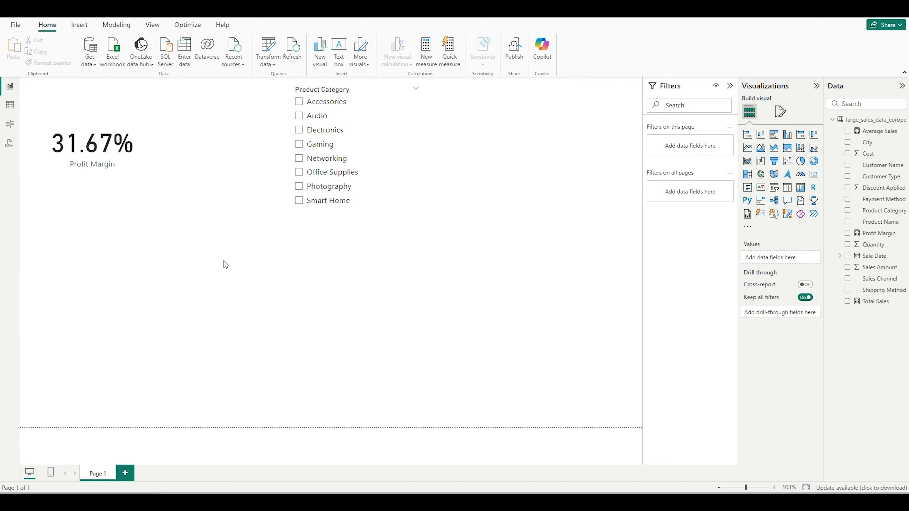
click(116, 26)
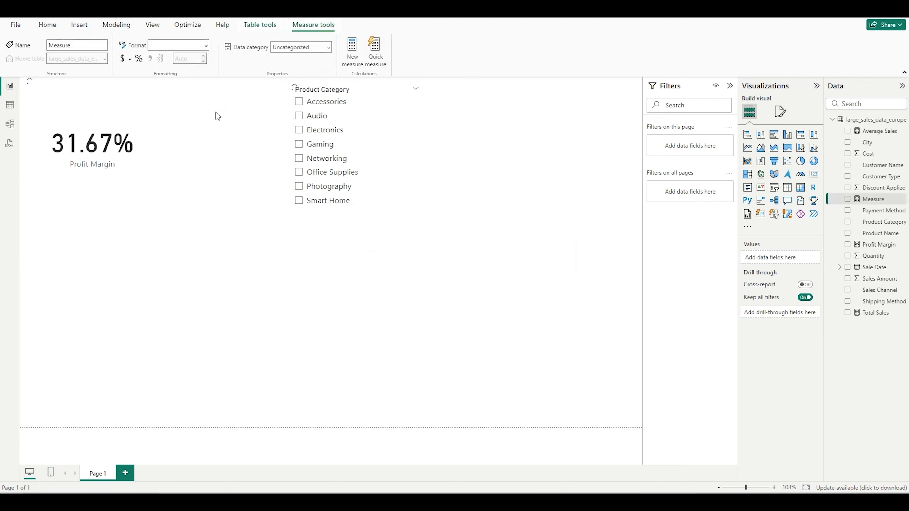
text(Prev)
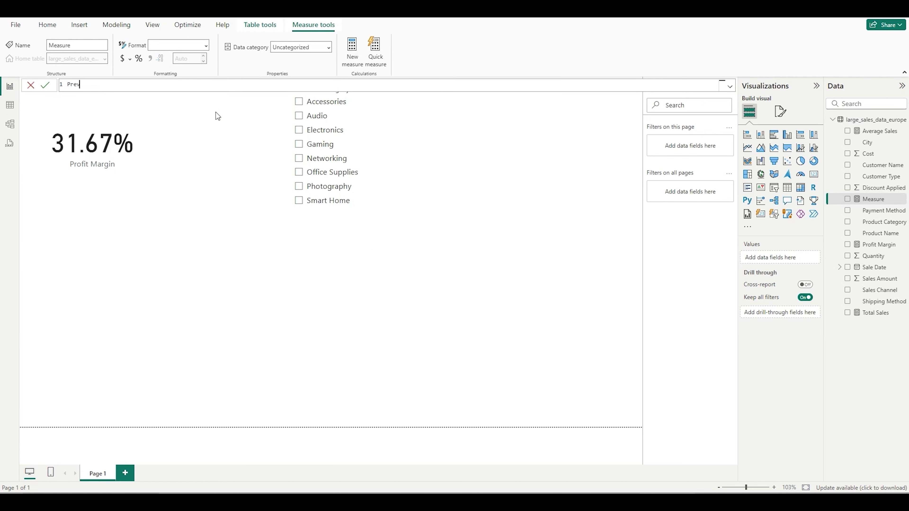
text(ious Month Sales =)
key(shift+Return)
text(CALCULATE()
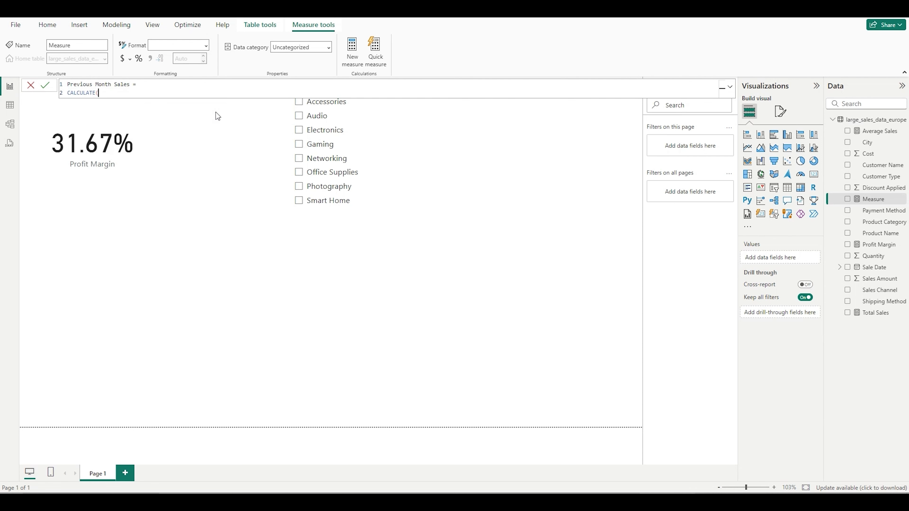
Step: Add [Total Sales] on a new line as the expression of the CALCULATE function
key(shift+Return)
text([)
key(Down)
key(Down)
key(Tab)
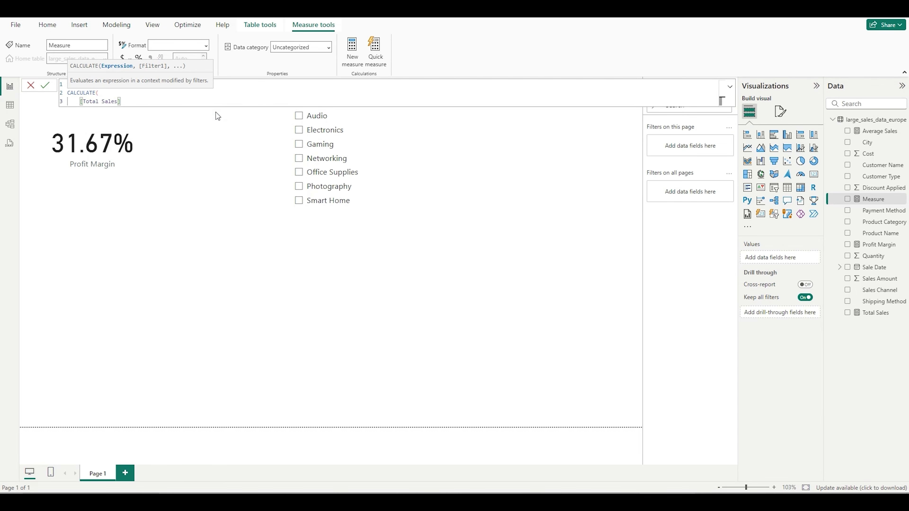